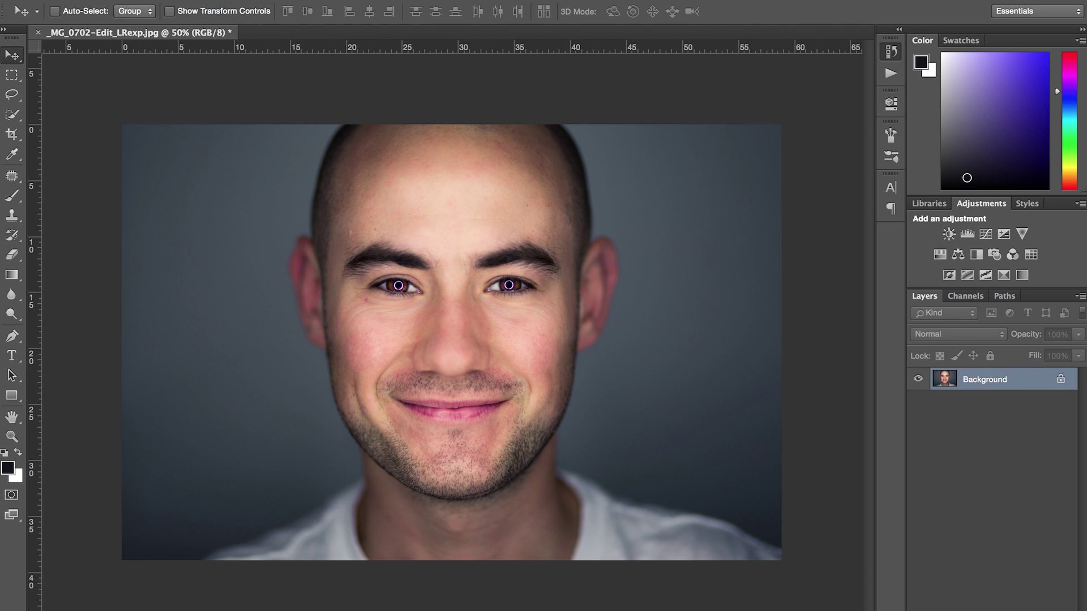
# - Show the edit history and duplicate the Background layer
pyautogui.hotkey('alt', 'F9')
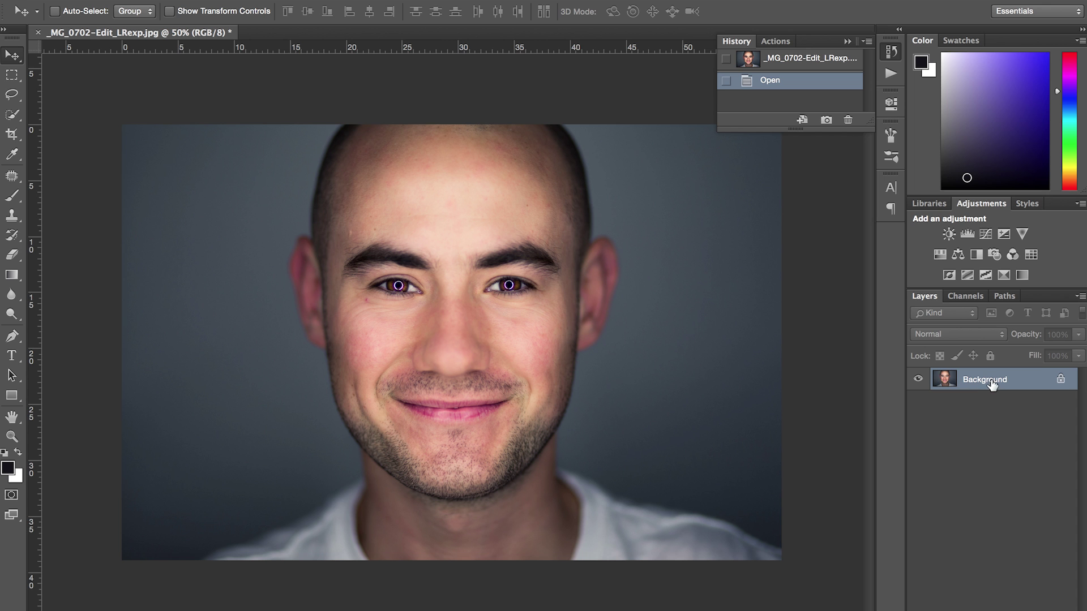
pyautogui.press('super')
pyautogui.press('super+j')
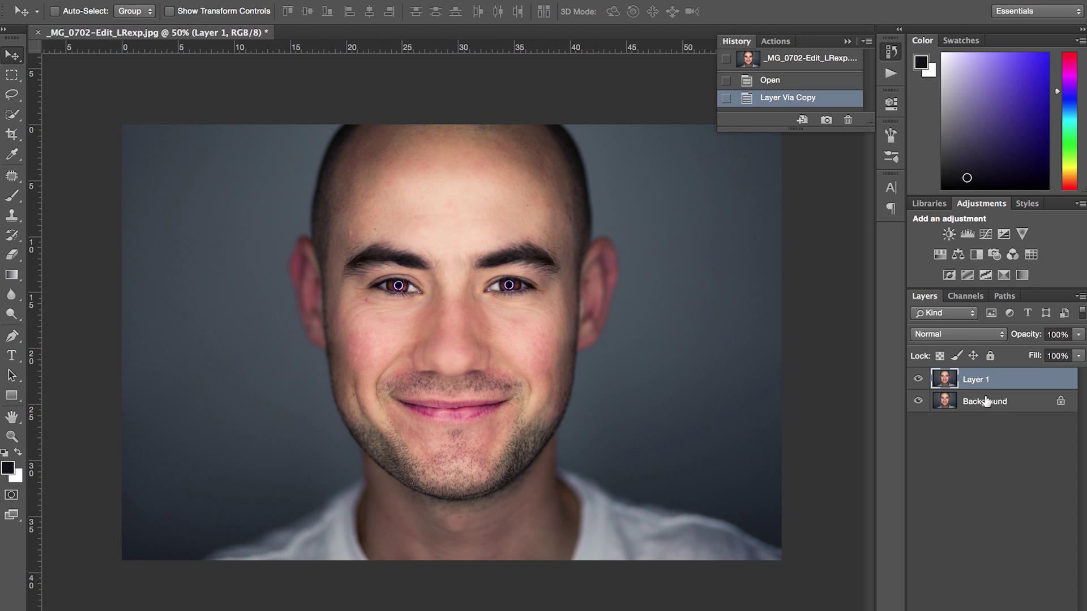
# - Apply the Camera Raw Filter to the duplicated layer with the Camera Calibration Red Primary saturation set to -40
pyautogui.click(385, 6)
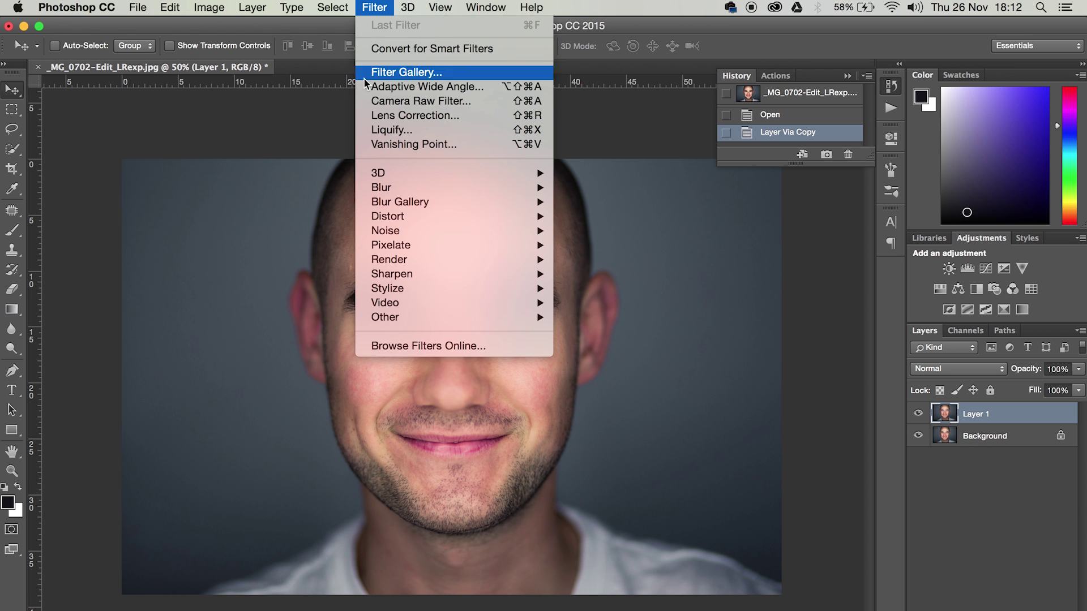
pyautogui.click(399, 105)
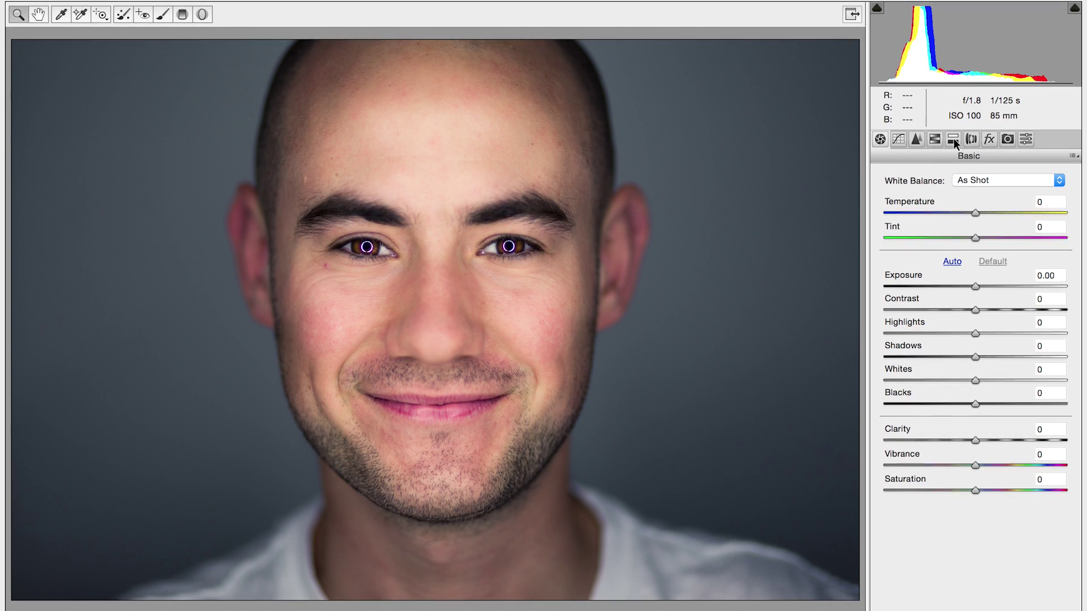
pyautogui.click(1025, 139)
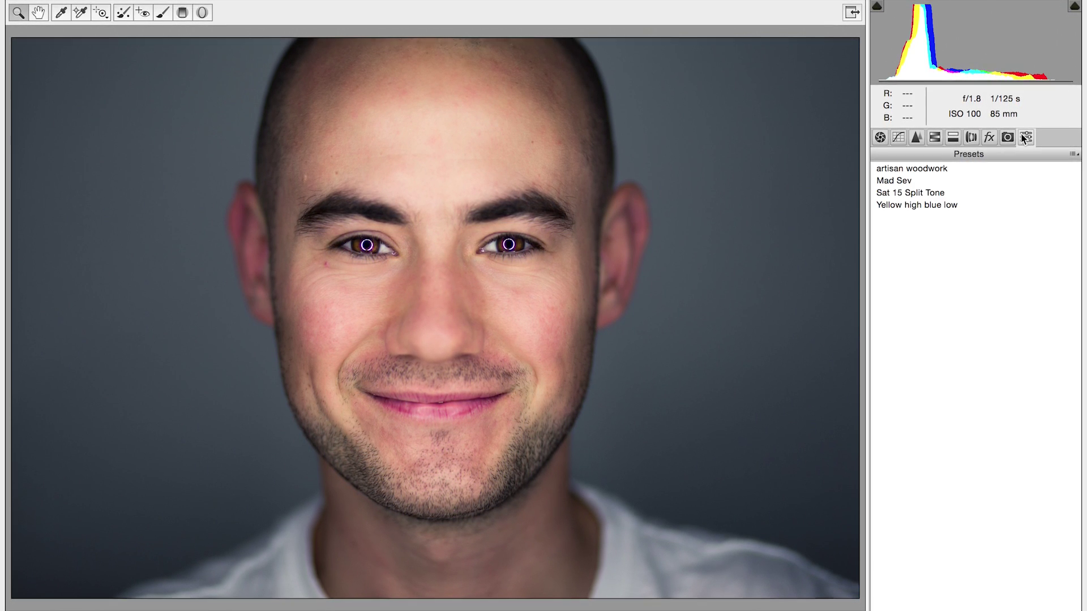
pyautogui.click(1008, 136)
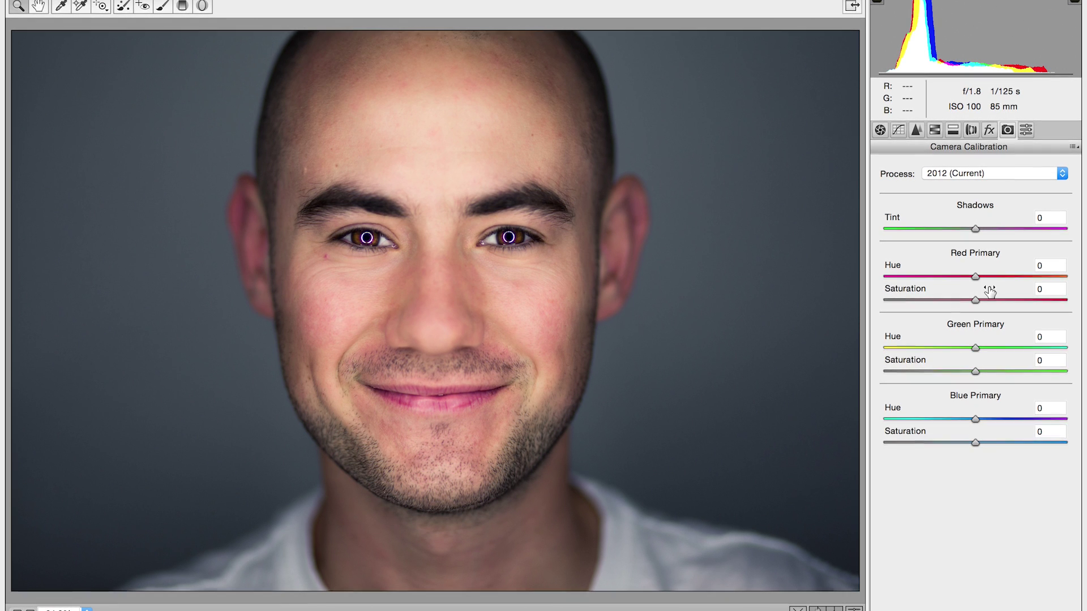
pyautogui.click(1049, 289)
pyautogui.write('-30')
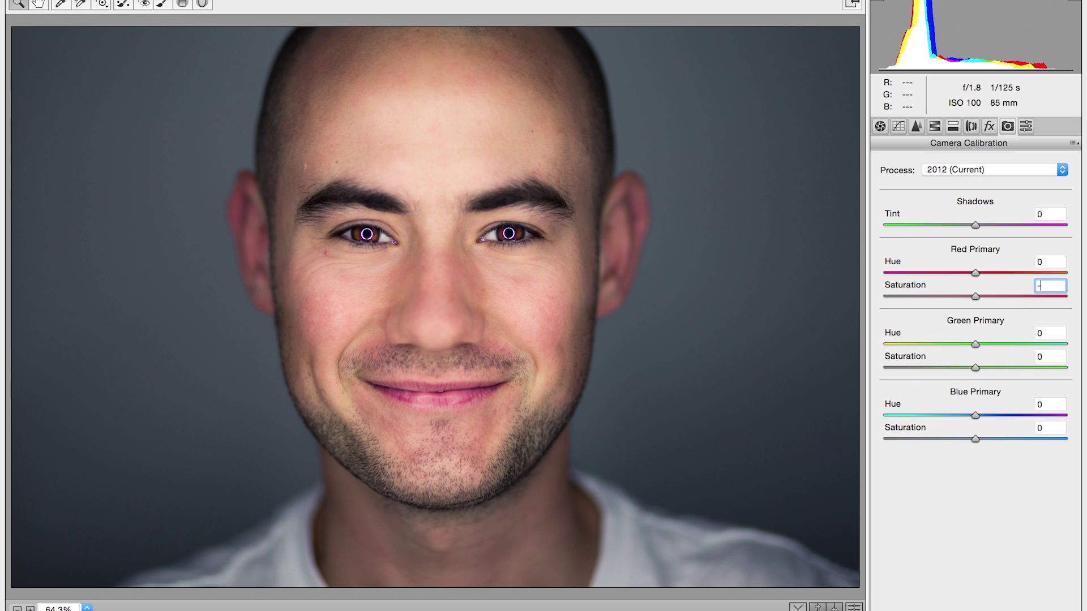
pyautogui.press('BackSpace')
pyautogui.press('BackSpace')
pyautogui.press('BackSpace')
pyautogui.write('-40')
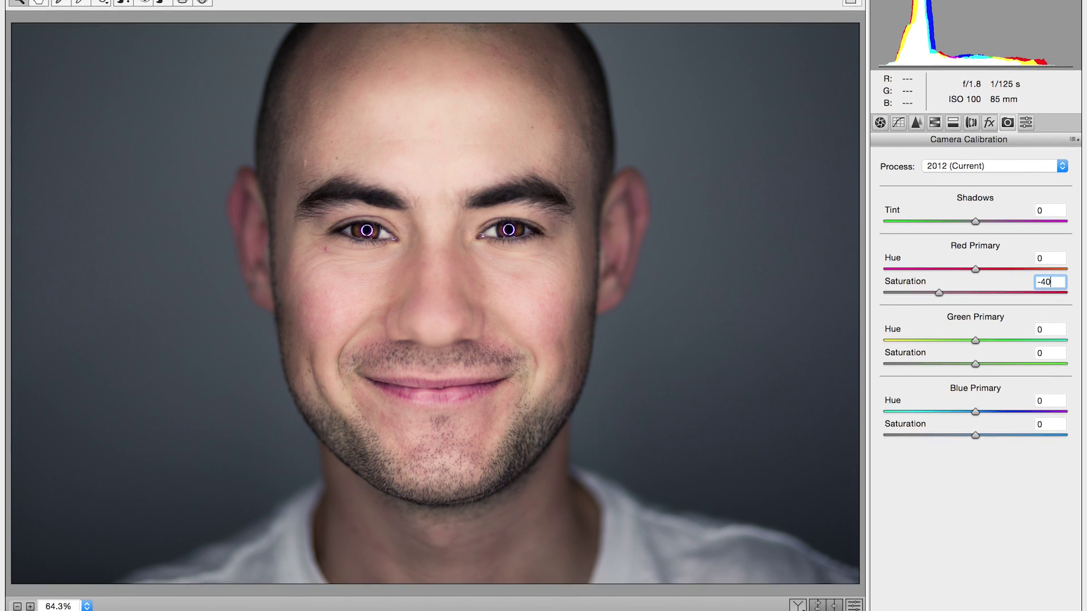
pyautogui.press('Return')
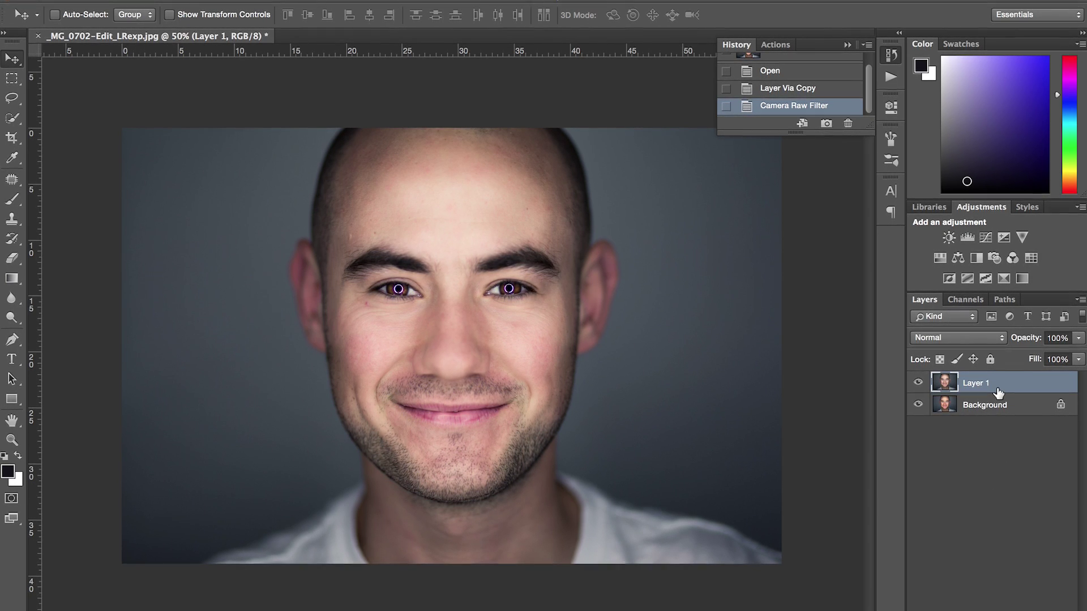
# - Duplicate Layer 1 and add a Black & White adjustment clipped to the new copy
pyautogui.hotkey('ctrl', 'j')
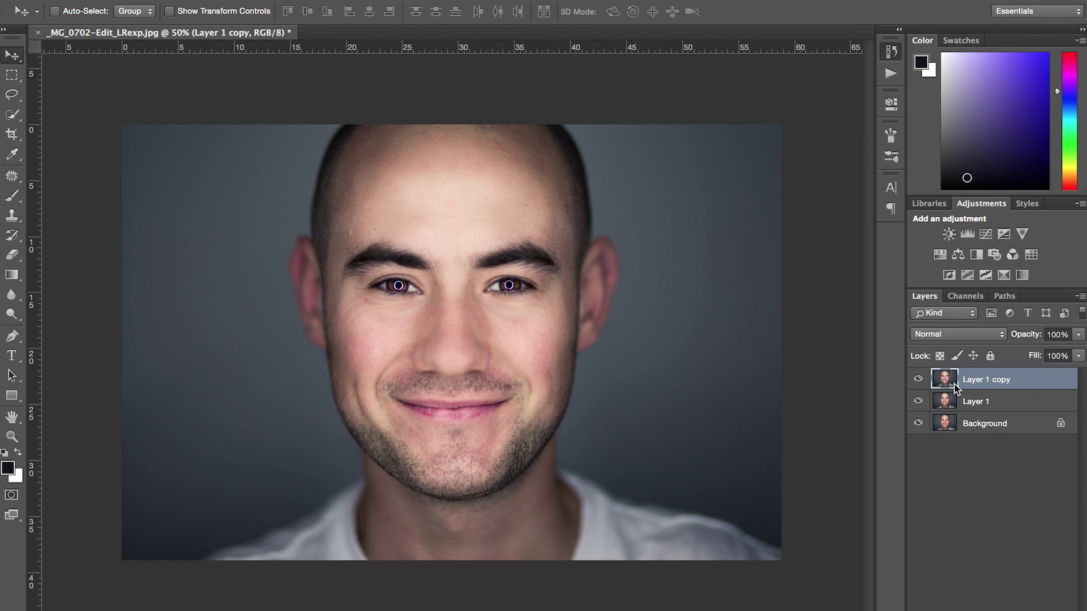
pyautogui.click(976, 255)
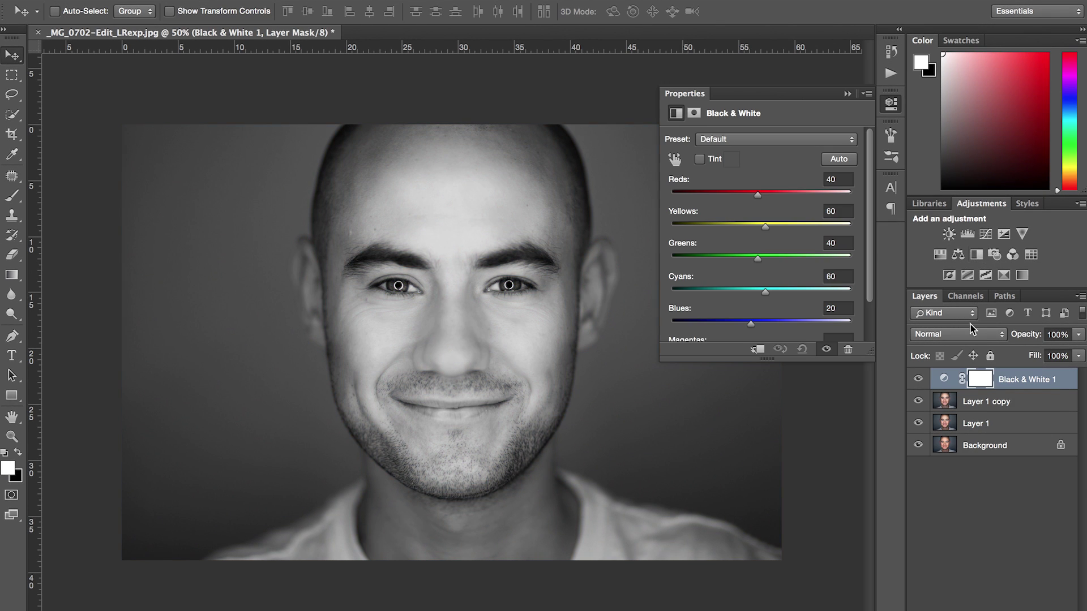
pyautogui.click(757, 351)
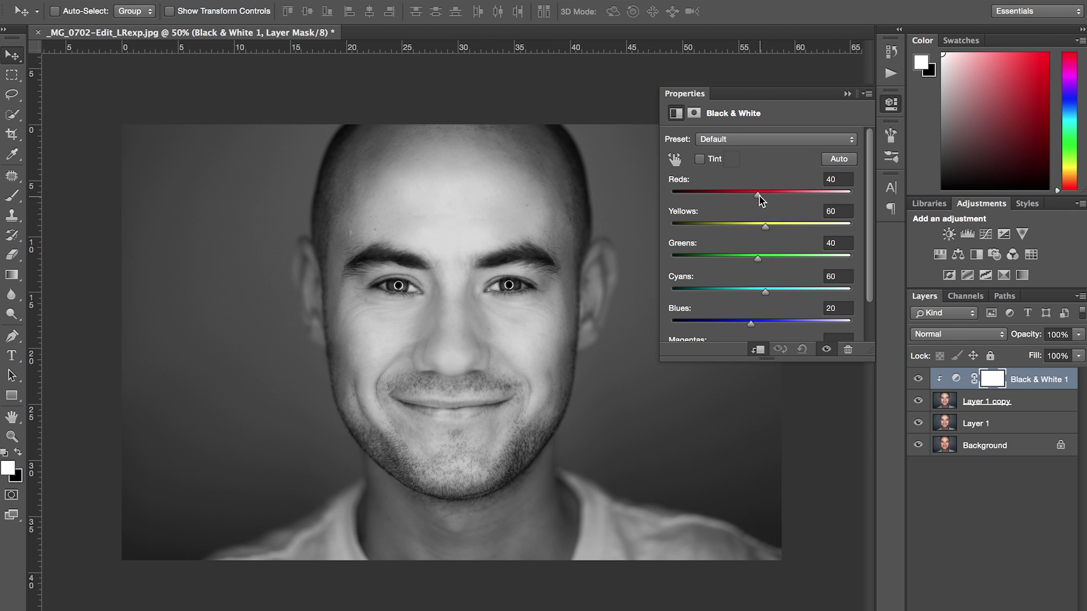
# - Set the Black & White adjustment to Reds 111, Yellows 10 and Cyans 111, and close its properties
pyautogui.moveTo(759, 196); pyautogui.dragTo(779, 199)
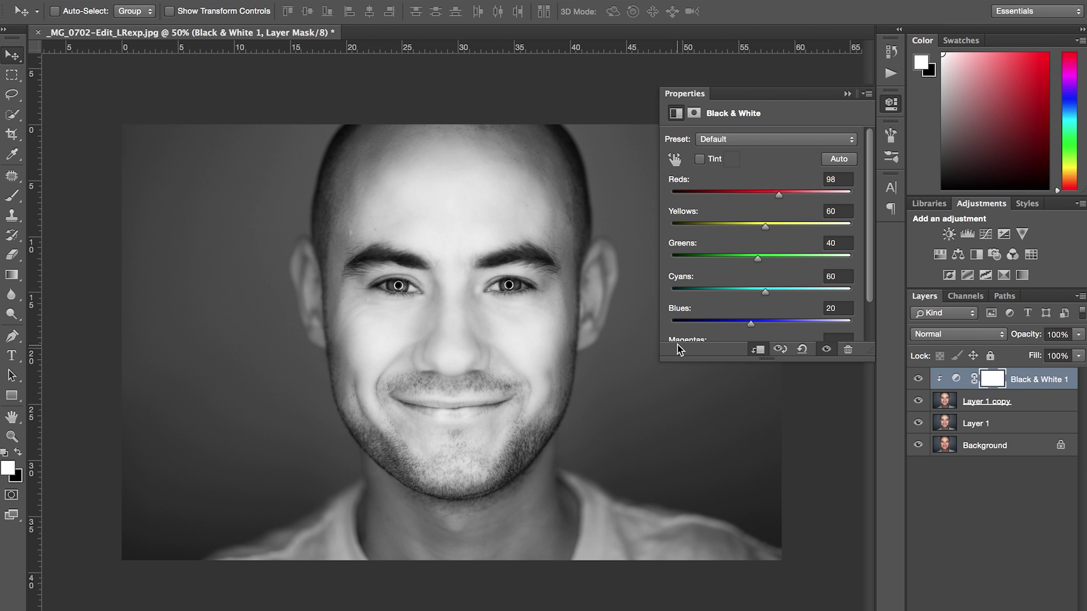
pyautogui.moveTo(765, 228); pyautogui.dragTo(747, 233)
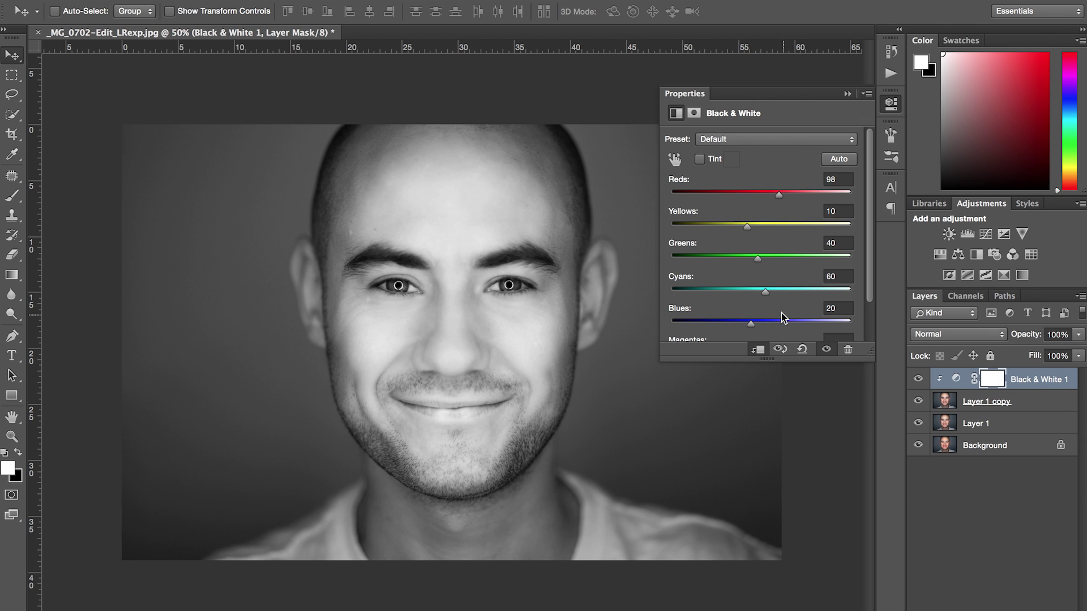
pyautogui.moveTo(765, 291); pyautogui.dragTo(783, 294)
pyautogui.moveTo(780, 194); pyautogui.dragTo(782, 198)
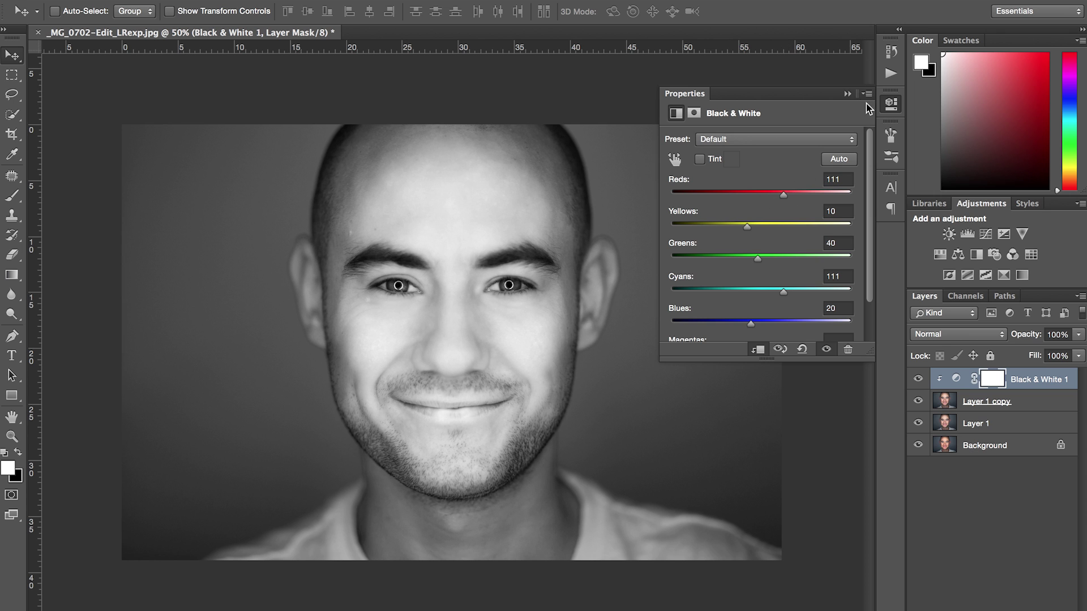
pyautogui.click(847, 93)
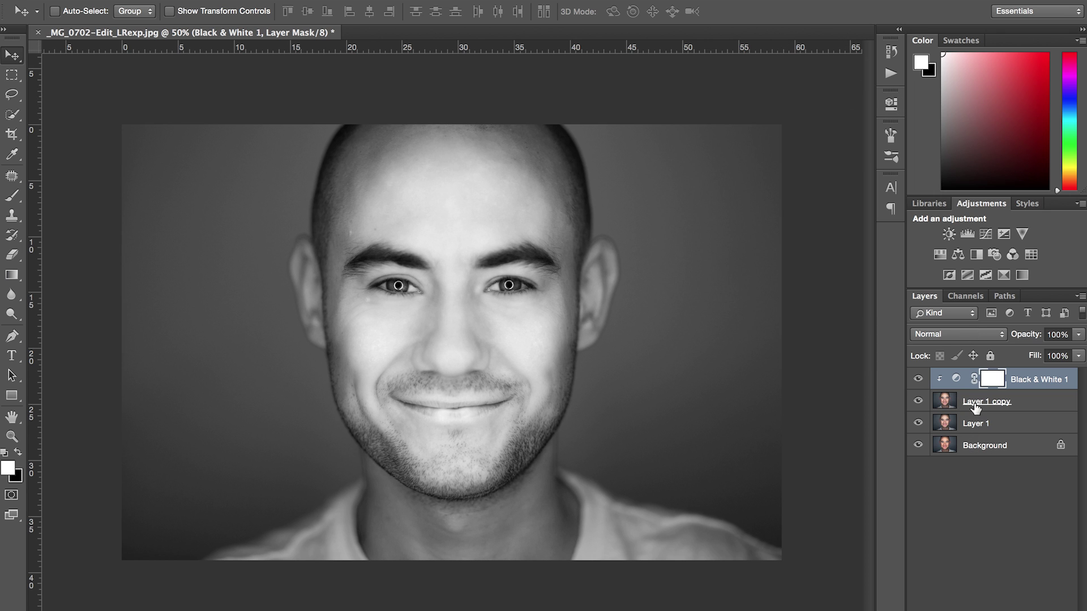
# - Blend Layer 1 copy in Soft Light mode at 15% opacity and compare the photo with and without it
pyautogui.click(944, 401)
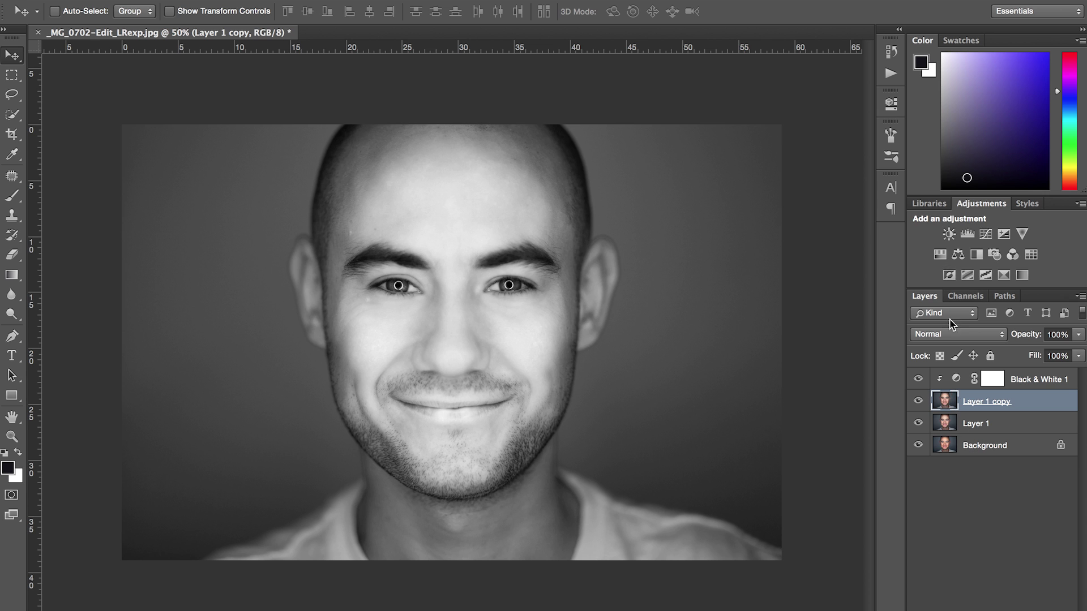
pyautogui.click(946, 334)
pyautogui.scroll(-2, 945, 537)
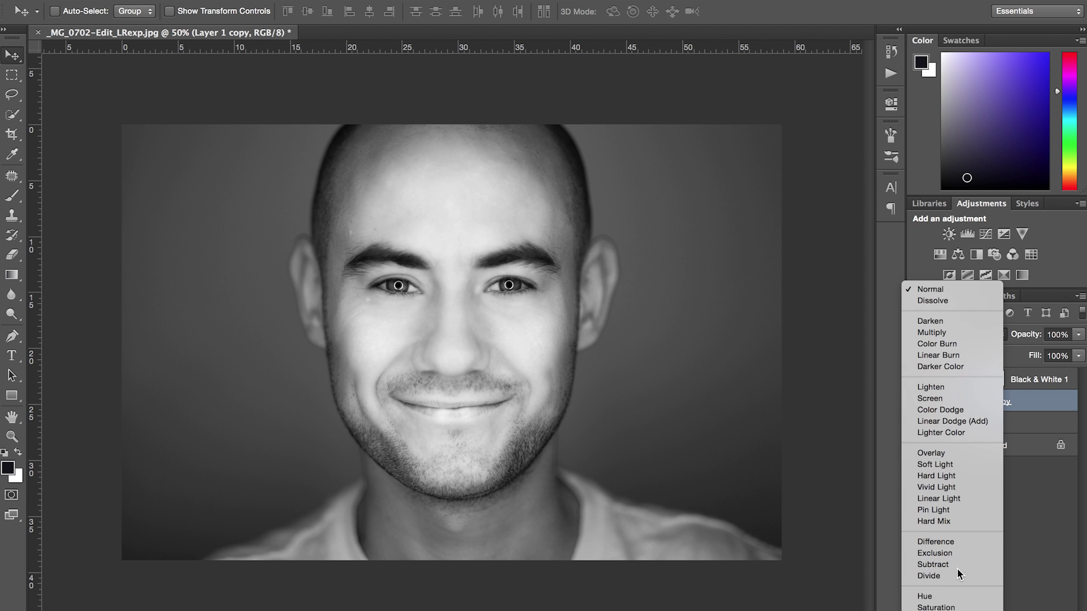
pyautogui.click(944, 464)
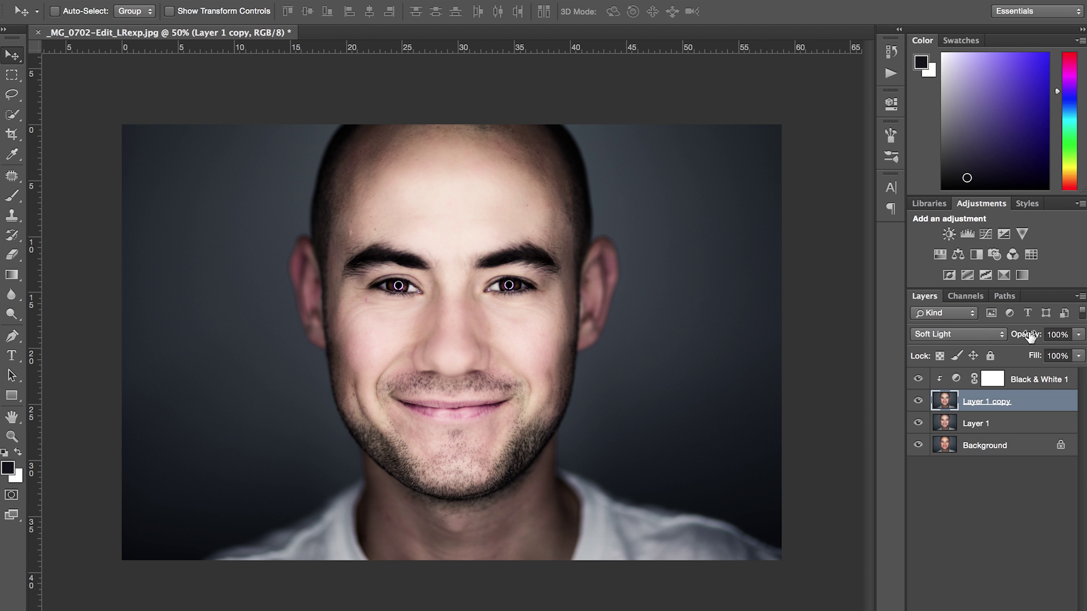
pyautogui.moveTo(1029, 337); pyautogui.dragTo(964, 344)
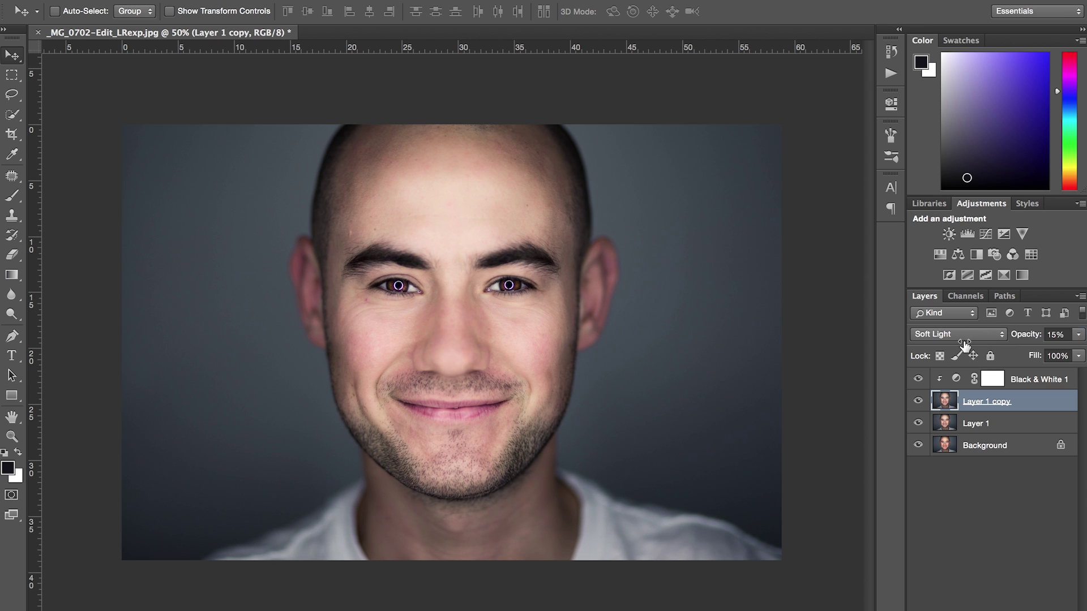
pyautogui.click(918, 402)
pyautogui.click(918, 402)
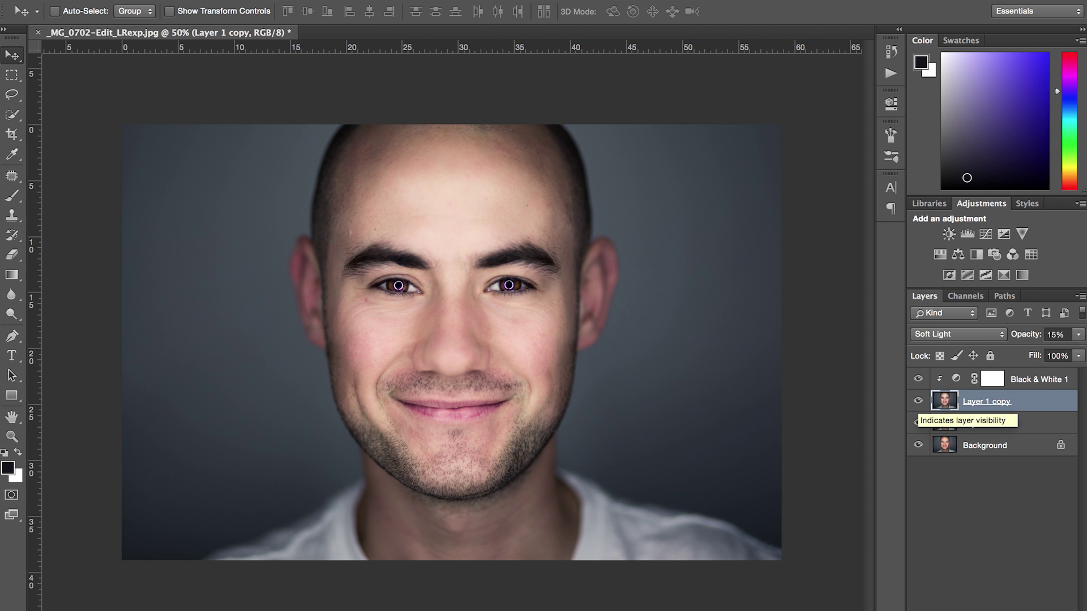
# - Set the opacity of Layer 1 copy to 20% and compare the result with the unedited photo
pyautogui.moveTo(1024, 335); pyautogui.dragTo(1027, 336)
pyautogui.click(918, 402)
pyautogui.click(918, 402)
pyautogui.click(918, 402)
pyautogui.click(918, 403)
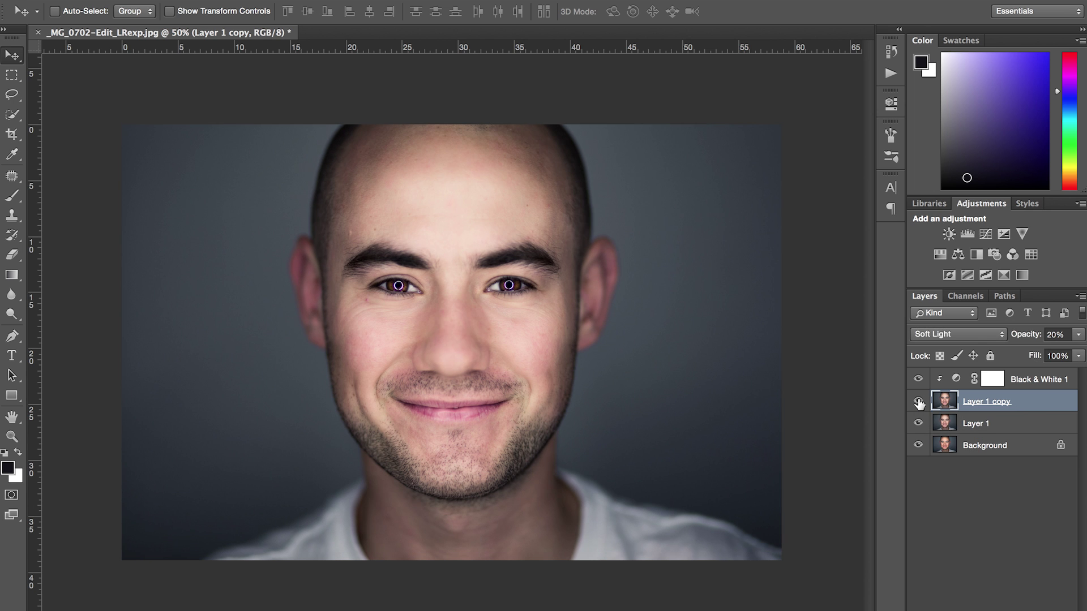
pyautogui.keyDown('alt'); pyautogui.click(918, 446); pyautogui.keyUp('alt')
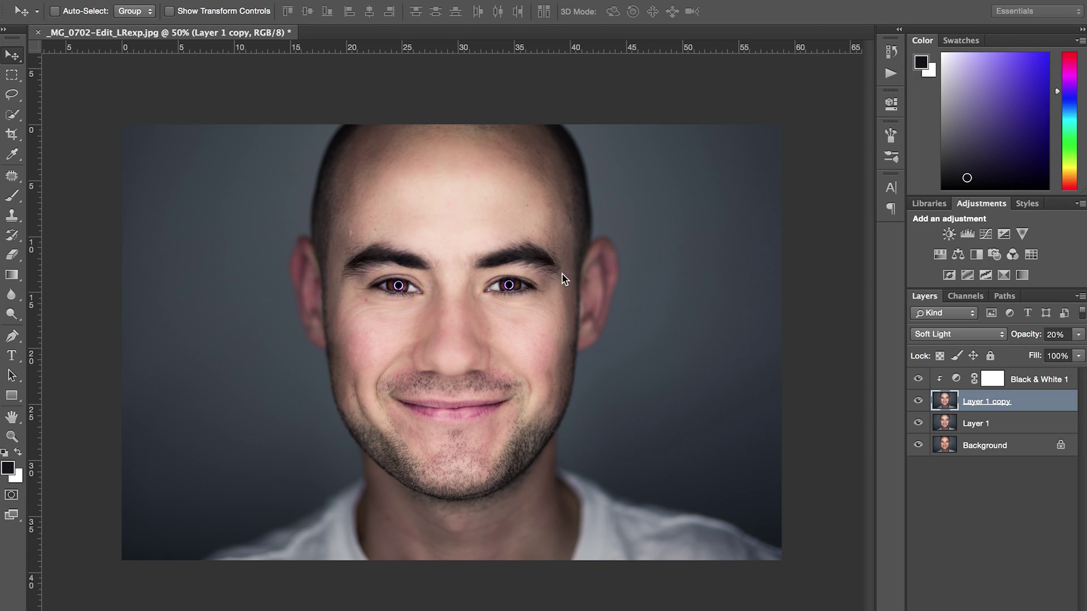
# - Switch to Lightroom and set the Red Primary saturation in Camera Calibration to -40
pyautogui.press('super+Tab')
pyautogui.press('super+Tab')
pyautogui.press('super+Tab')
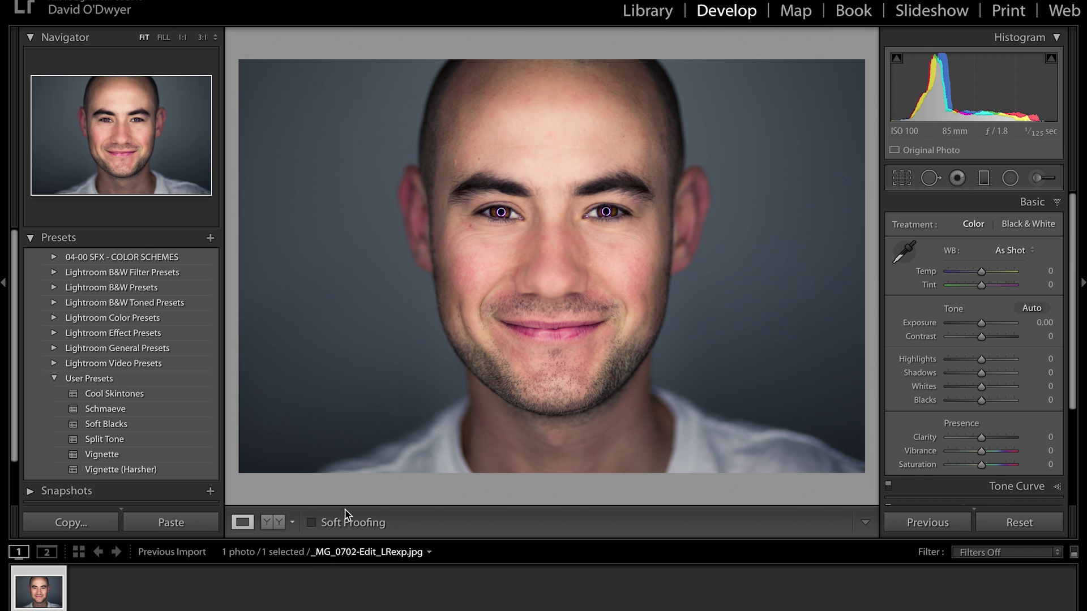
pyautogui.click(1053, 204)
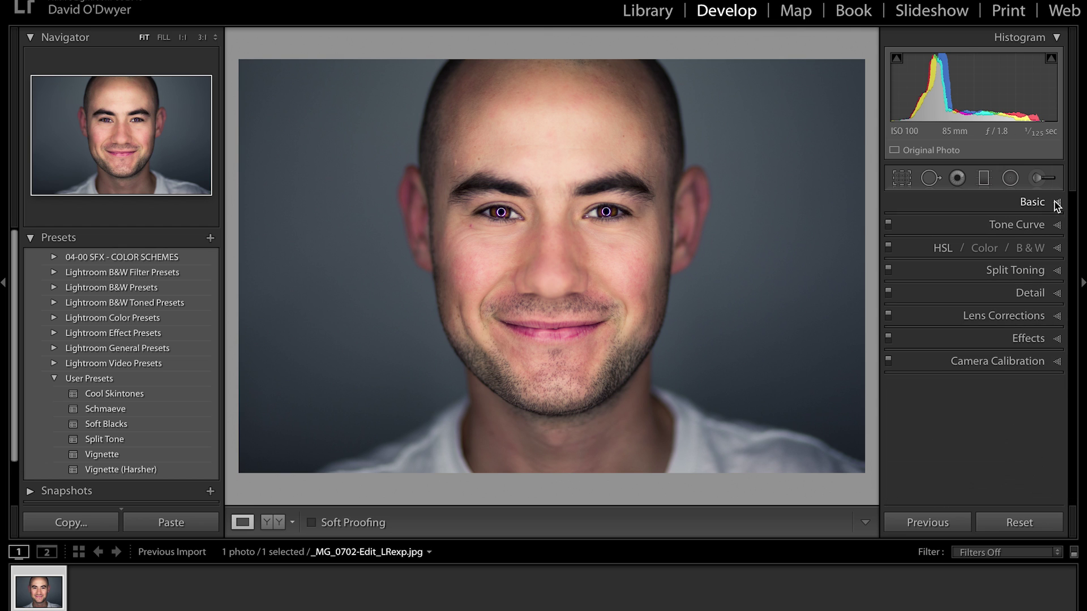
pyautogui.click(1056, 363)
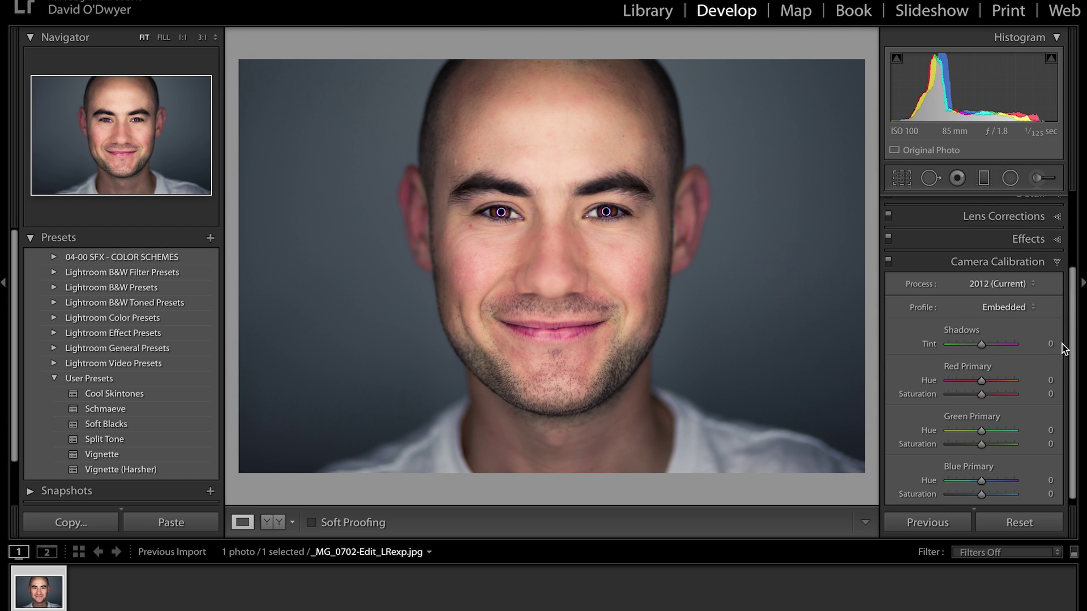
pyautogui.moveTo(1071, 322); pyautogui.dragTo(1071, 328)
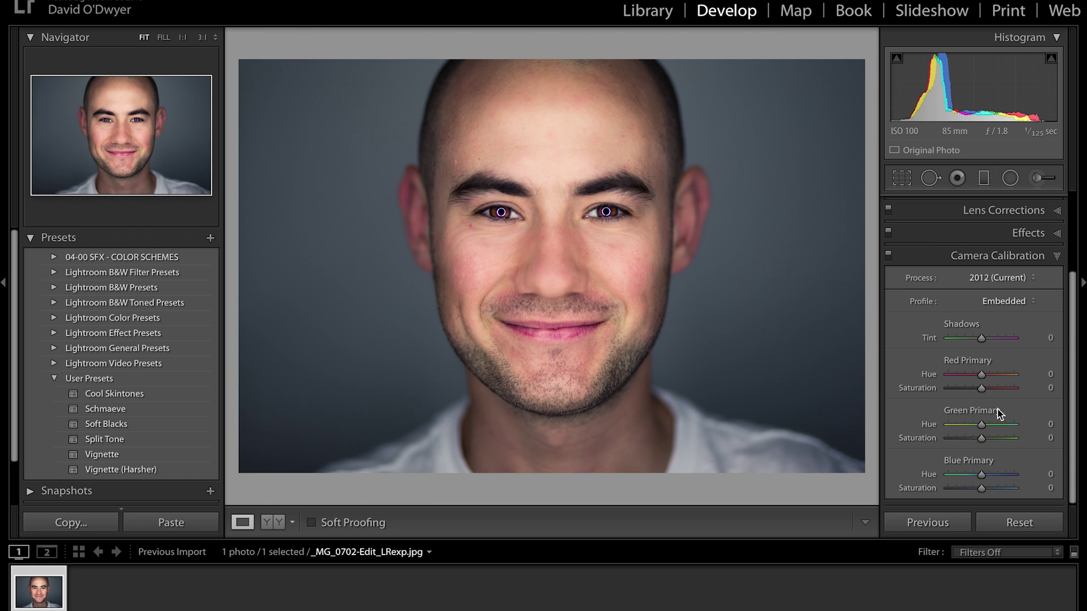
pyautogui.click(1035, 389)
pyautogui.write('-40')
pyautogui.press('Return')
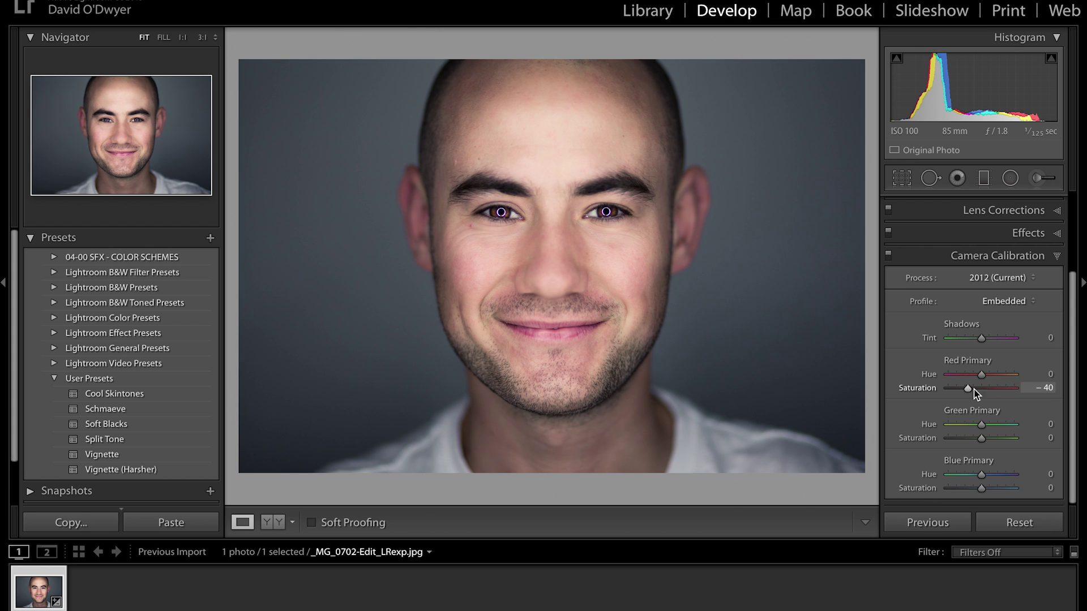
# - Set the photo's Contrast to +15 in the Basic tone adjustments
pyautogui.moveTo(1074, 351); pyautogui.dragTo(1074, 241)
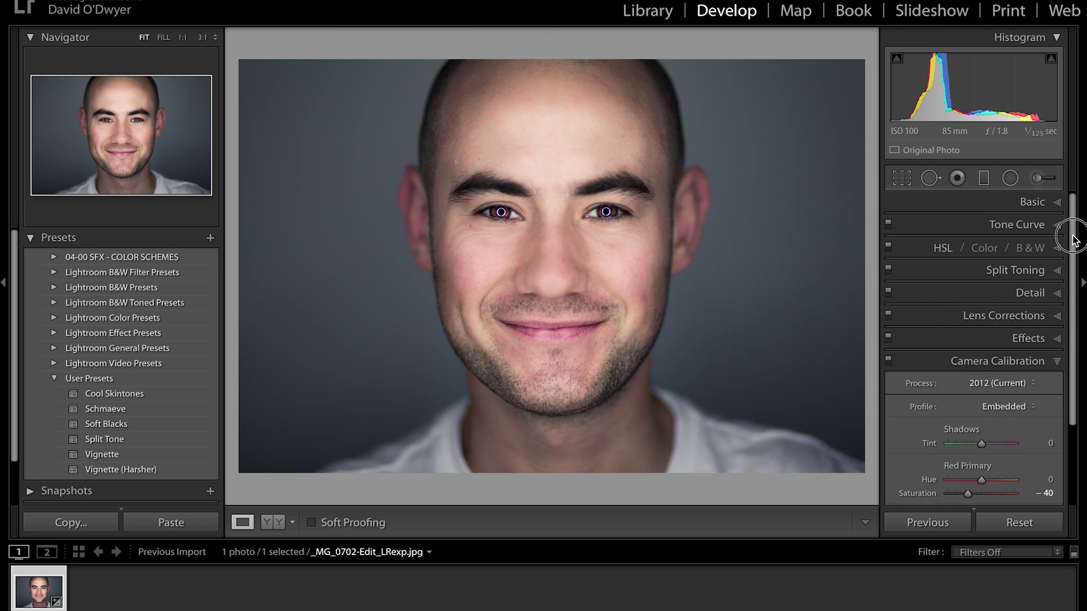
pyautogui.click(1056, 202)
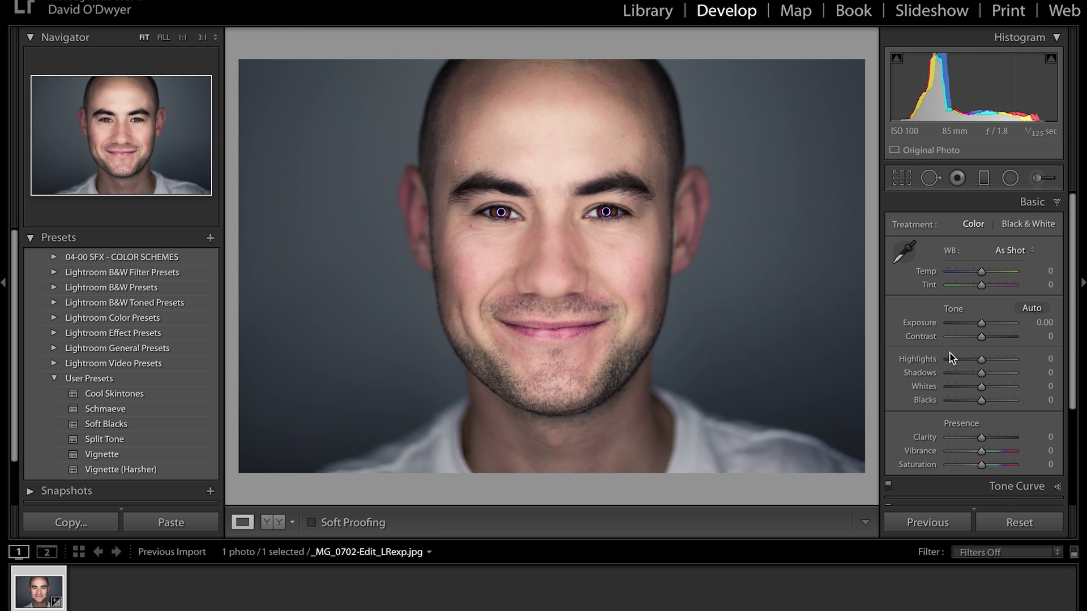
pyautogui.click(1036, 336)
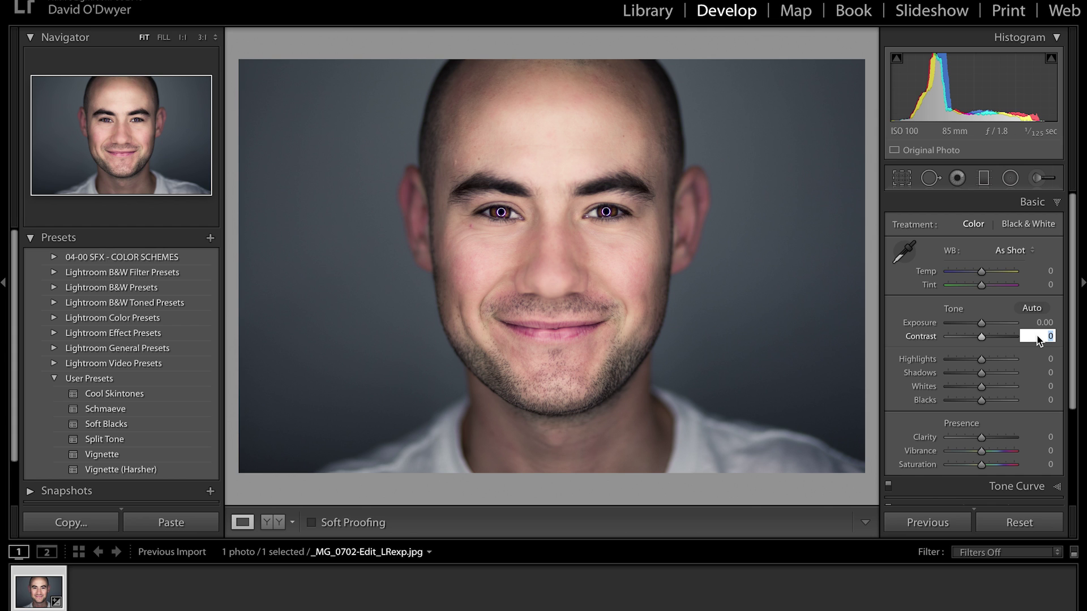
pyautogui.write('15')
pyautogui.press('Return')
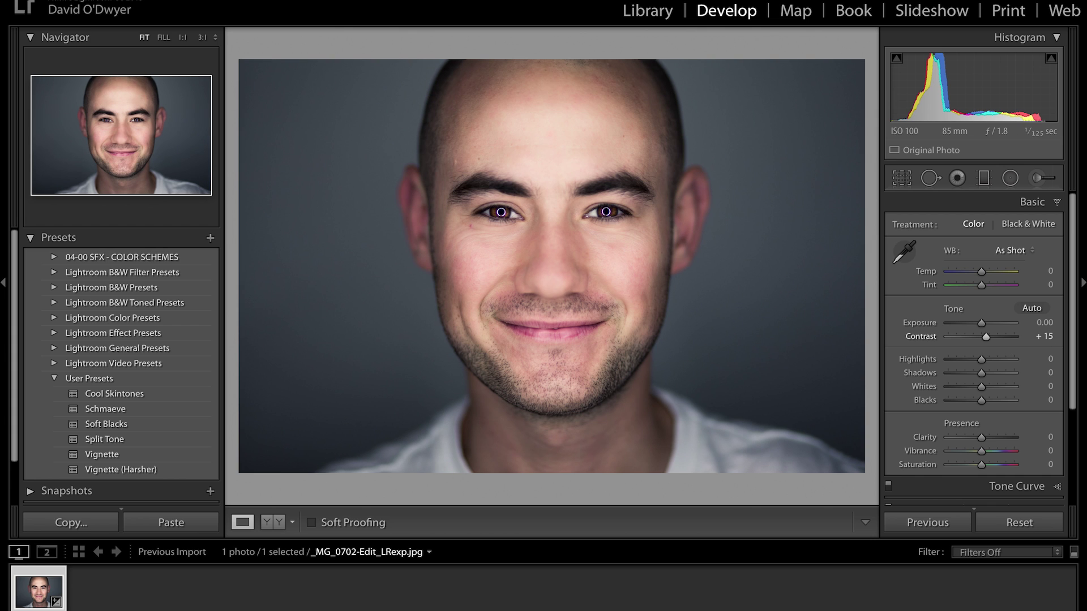
# - Set the photo's Whites to +10 and leave the photo unflagged
pyautogui.click(1041, 389)
pyautogui.write('10')
pyautogui.press('Return')
pyautogui.press('p')
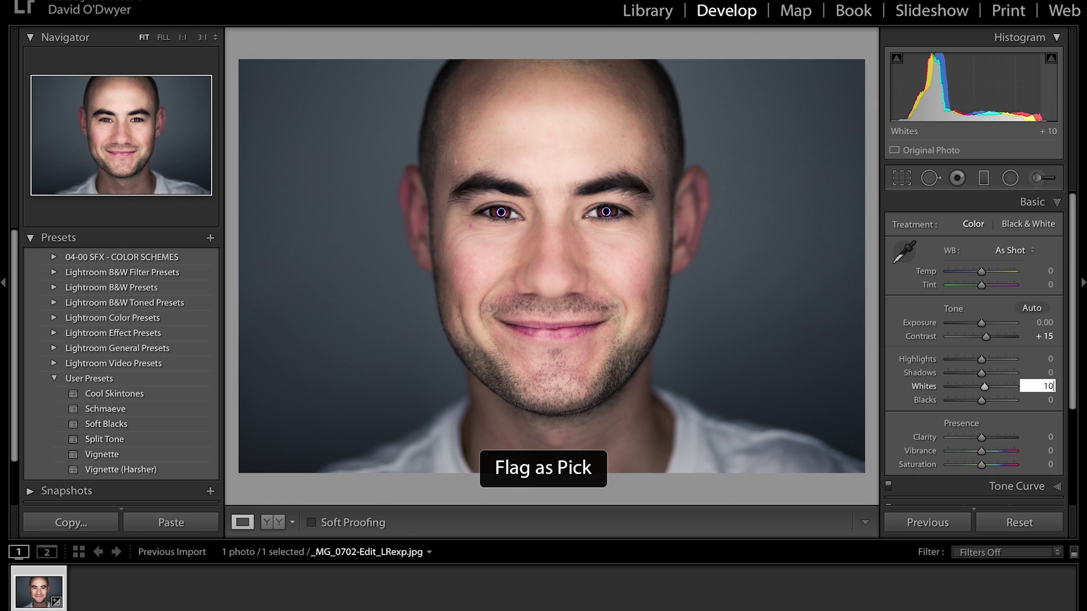
pyautogui.press('u')
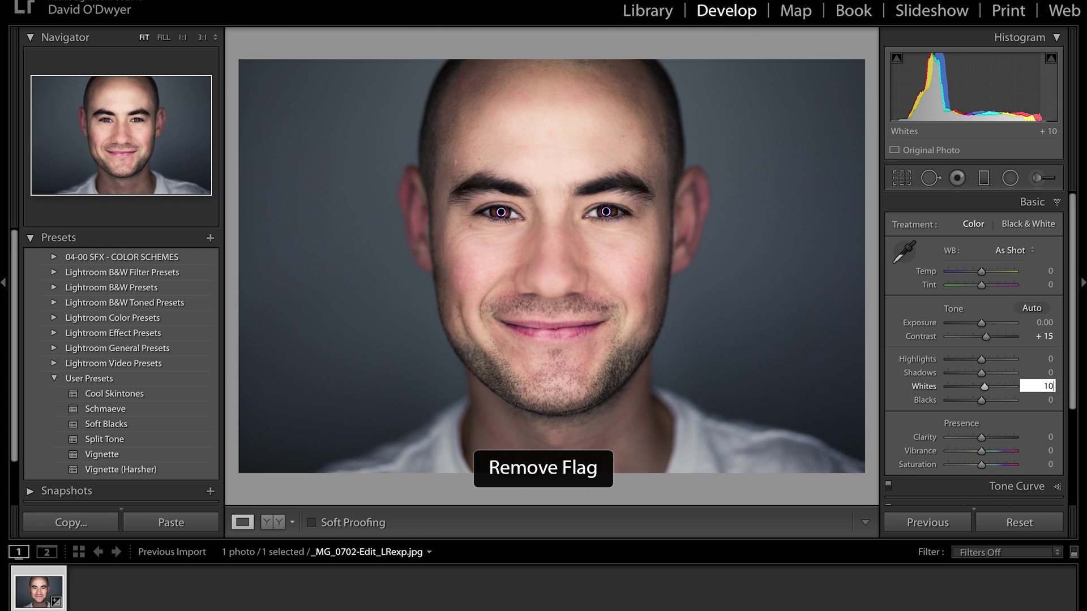
# - Set the photo's Blacks to -10 in the Basic tone adjustments
pyautogui.click(1051, 401)
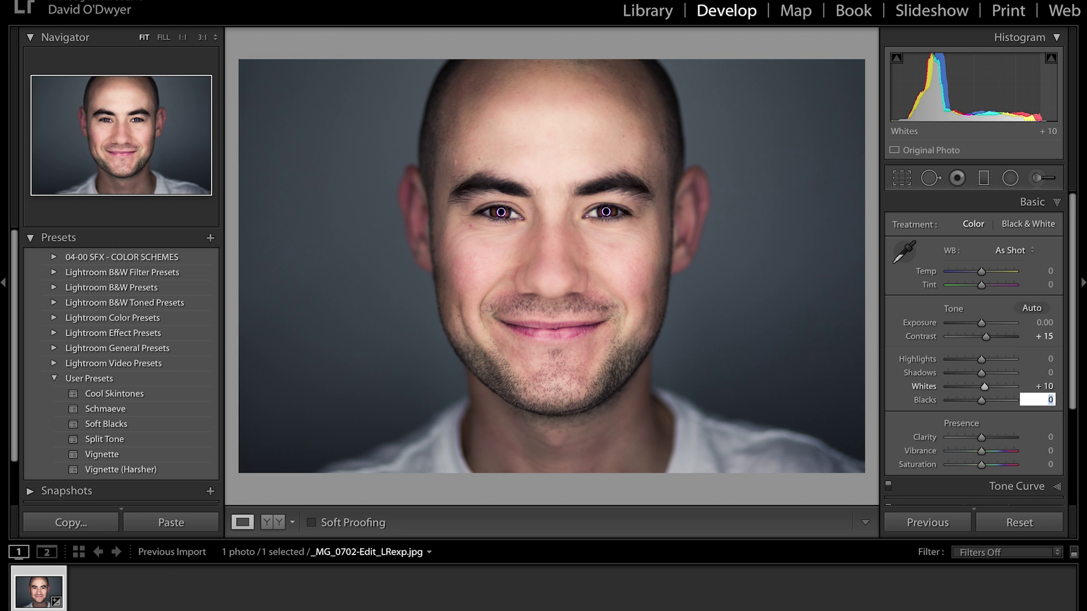
pyautogui.write('-10')
pyautogui.press('Return')
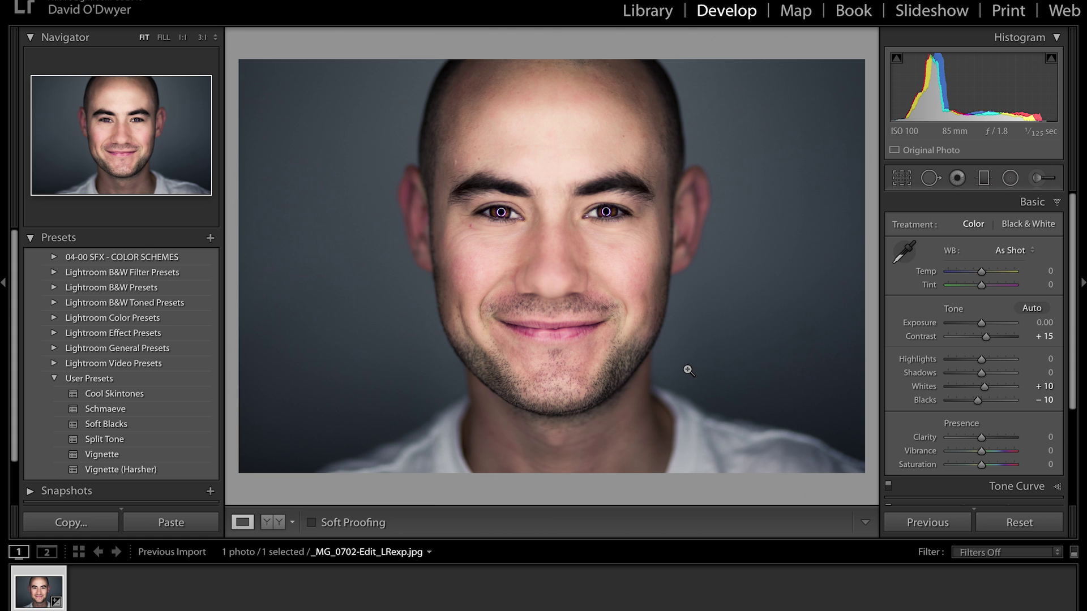
# - Compare the adjusted portrait repeatedly with its unedited version to examine the change in skin tone and contrast
pyautogui.press('\\')
pyautogui.press('\\')
pyautogui.press('\\')
pyautogui.press('\\')
pyautogui.press('\\')
pyautogui.press('\\')
pyautogui.press('\\')
pyautogui.press('\\')
# - Set the Red Primary saturation in Camera Calibration to -50
pyautogui.scroll(-10, 1004, 338)
pyautogui.hotkey('ctrl', '8')
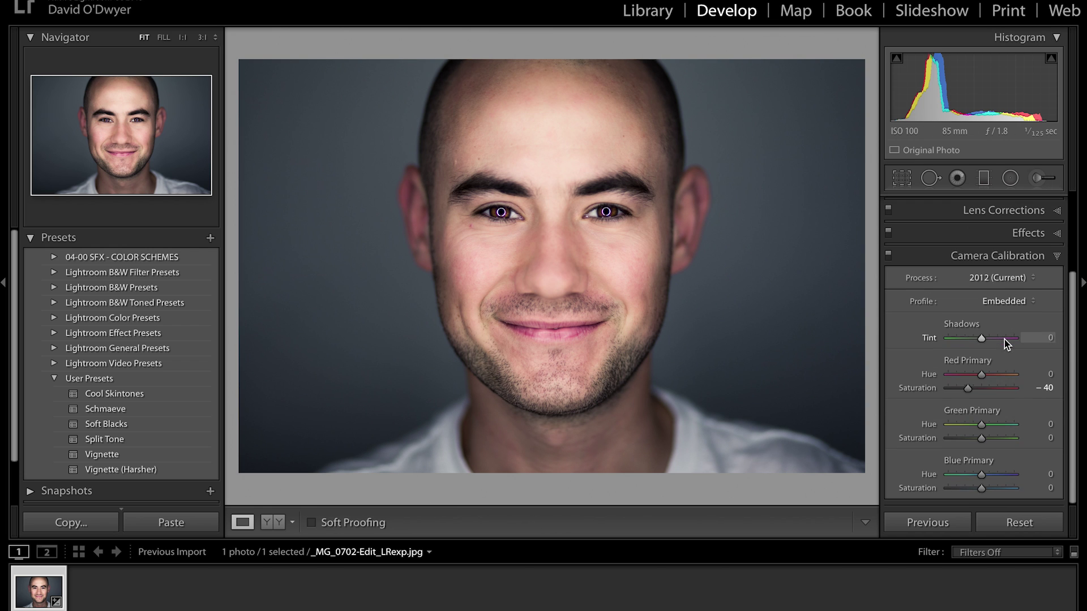
pyautogui.moveTo(1048, 389); pyautogui.dragTo(1047, 390)
pyautogui.click(1048, 390)
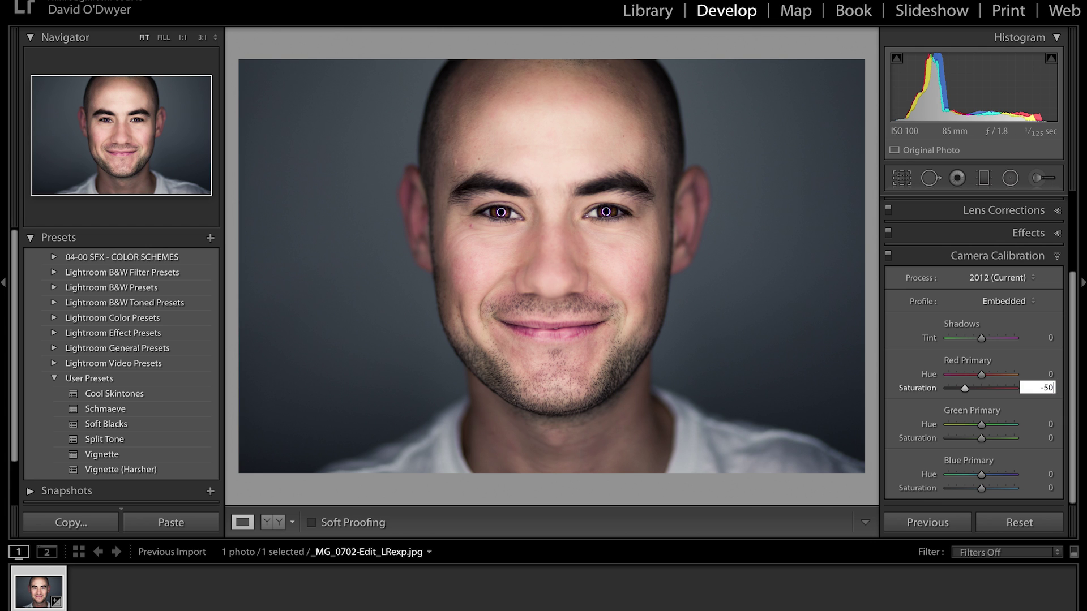
pyautogui.press('Return')
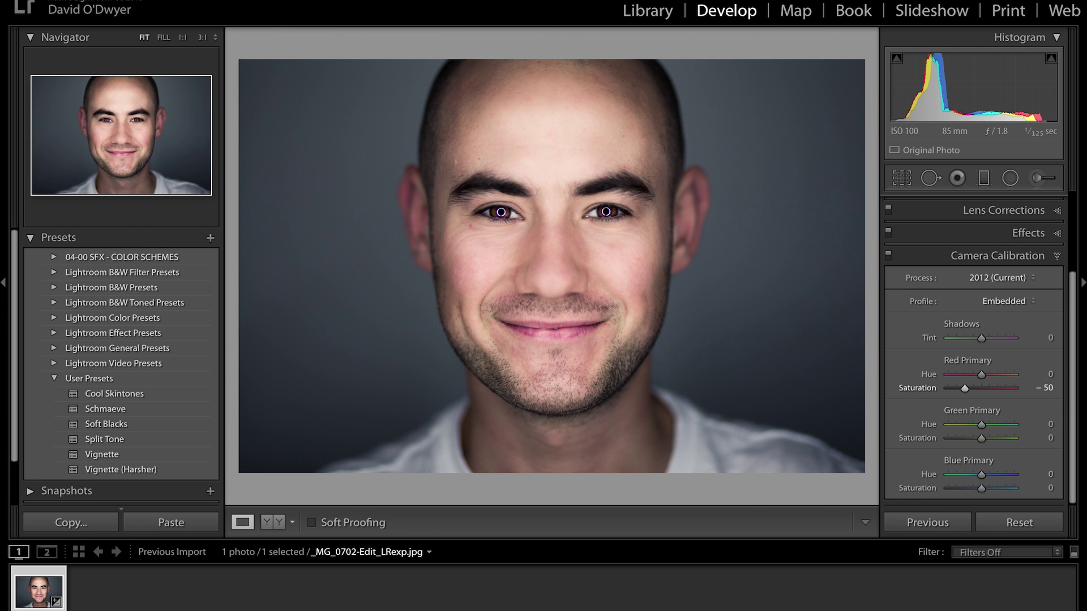
# - Apply the Soft Blacks user preset to the photo and show its point curve in the Tone Curve adjustments
pyautogui.click(94, 425)
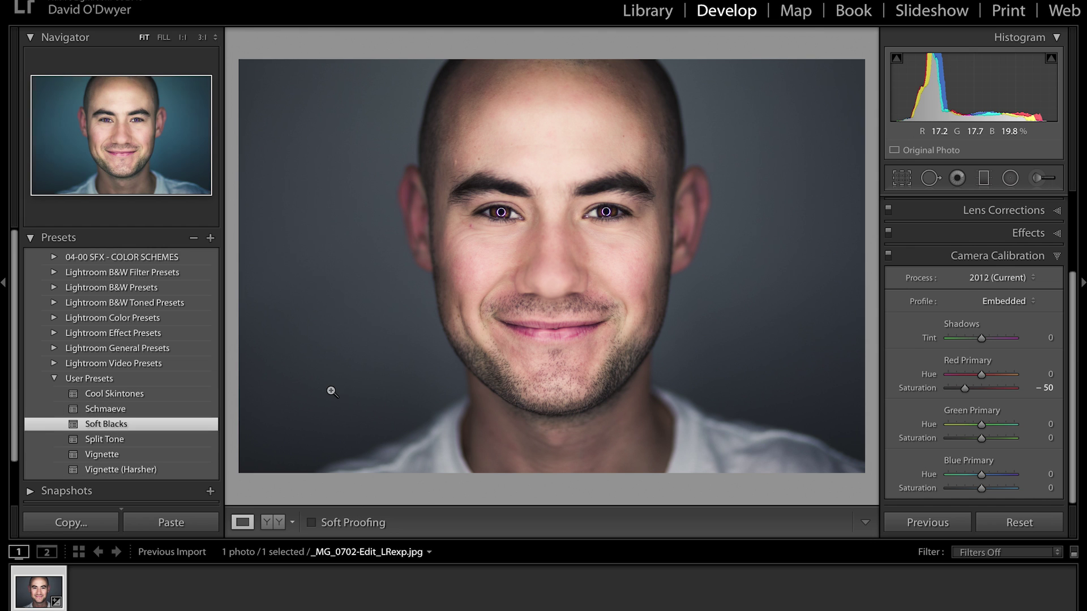
pyautogui.hotkey('ctrl', '2')
pyautogui.click(972, 290)
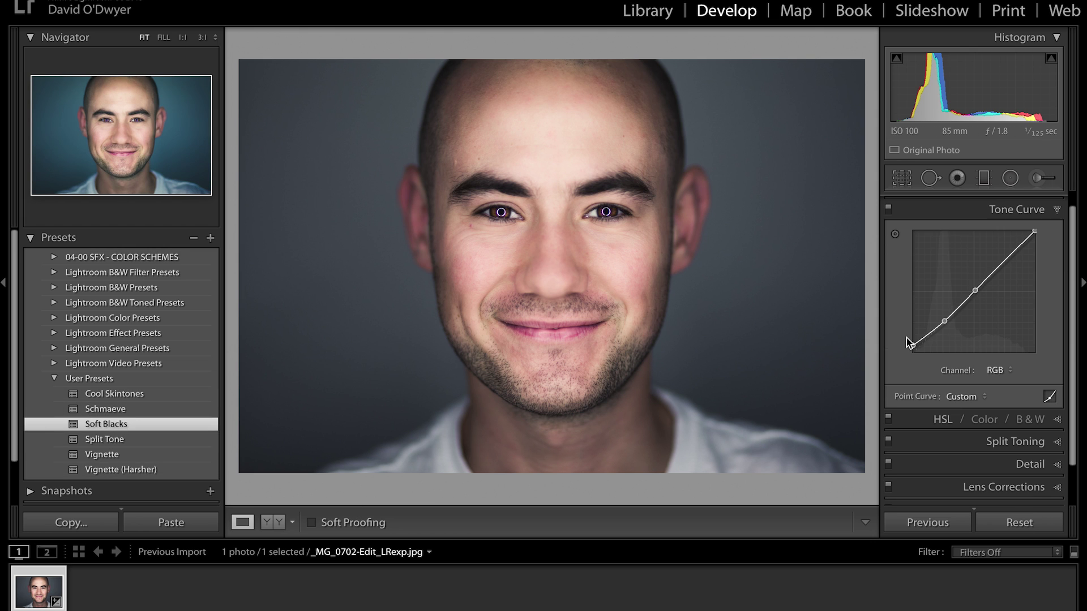